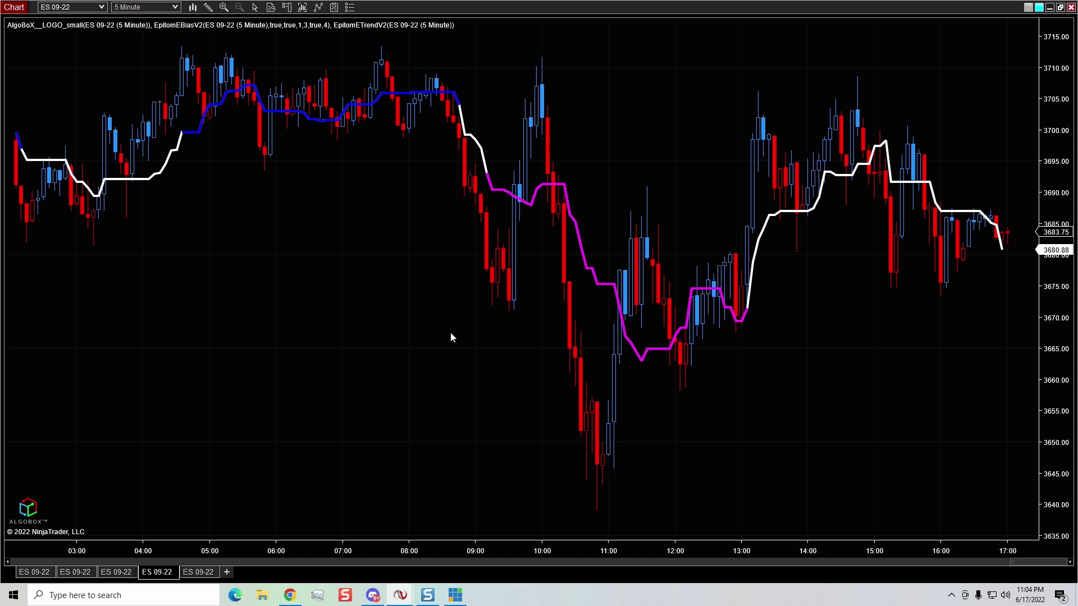
# - Set the chart's right side margin to 0 in Chart Properties
pyautogui.scroll(-3, 426, 337)
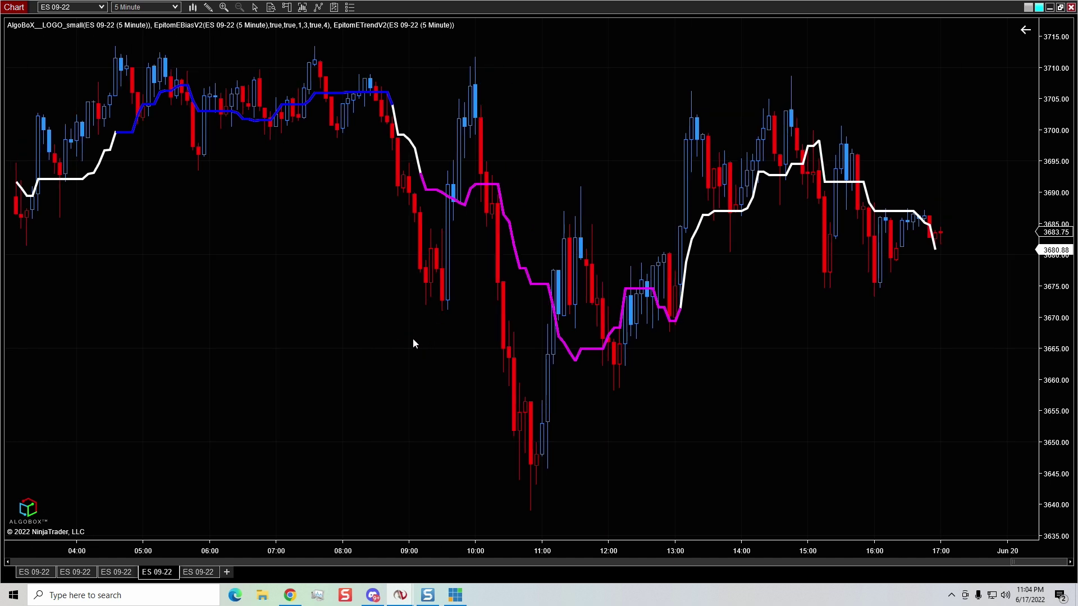
pyautogui.rightClick(292, 300)
pyautogui.click(315, 305)
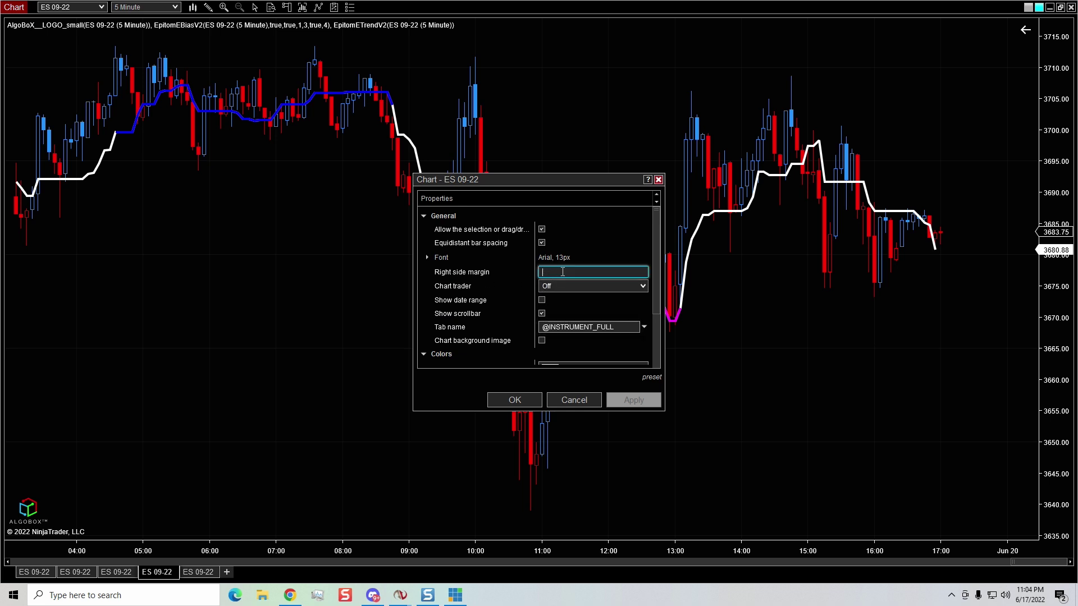
pyautogui.write('0')
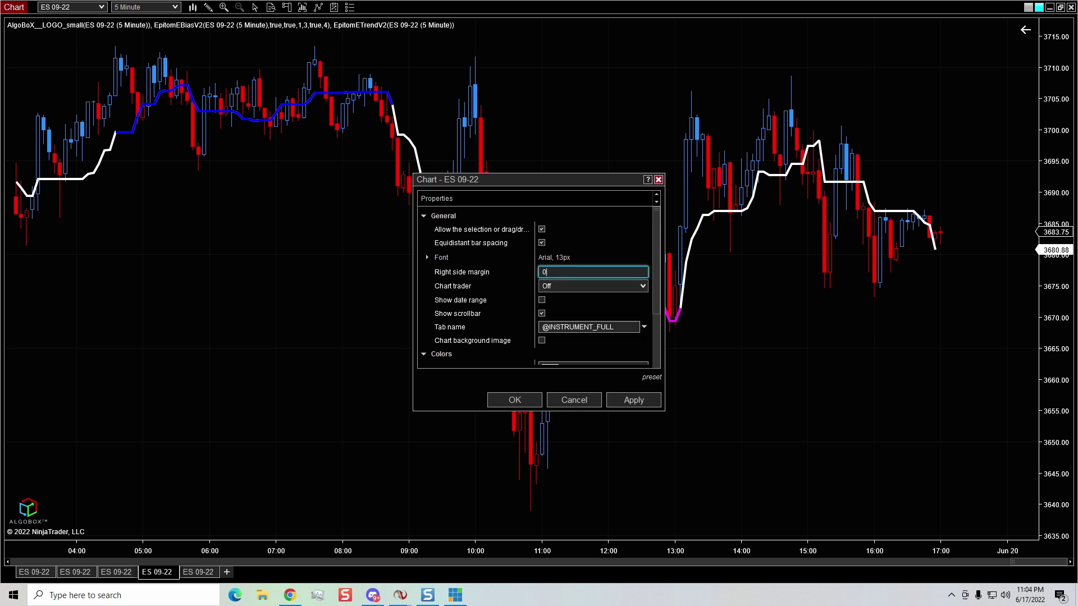
pyautogui.click(524, 404)
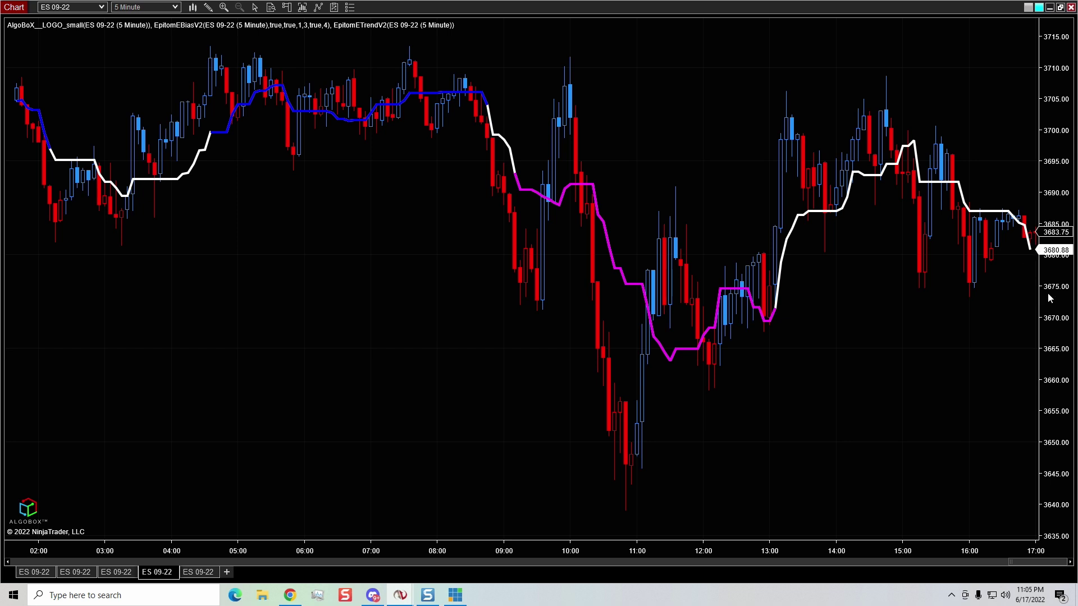
# - Change the chart's right side margin from 0 to 50 in Chart Properties
pyautogui.rightClick(343, 250)
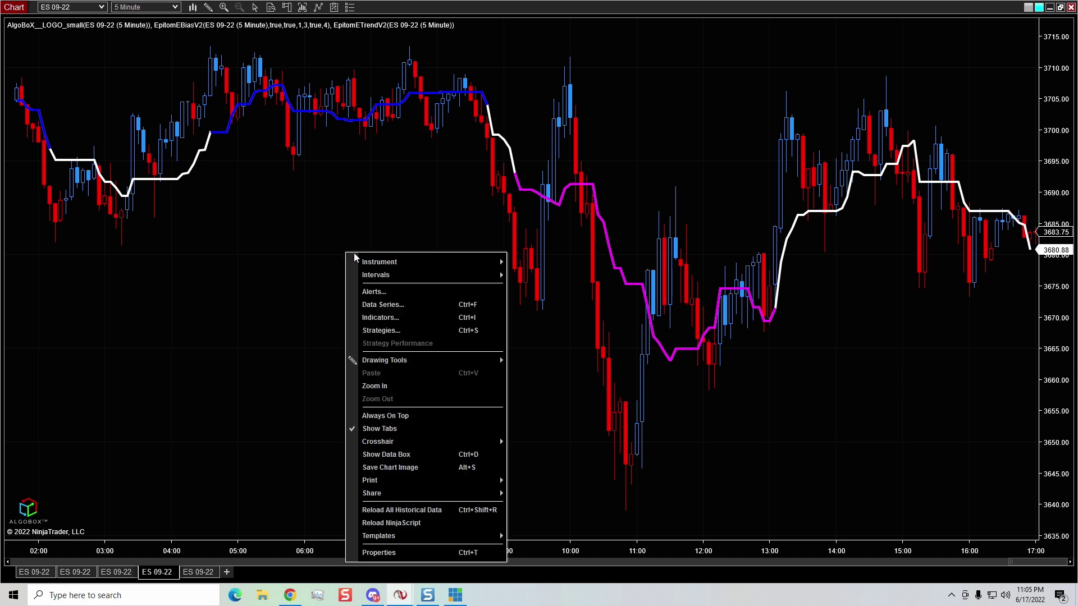
pyautogui.click(386, 556)
pyautogui.click(584, 272)
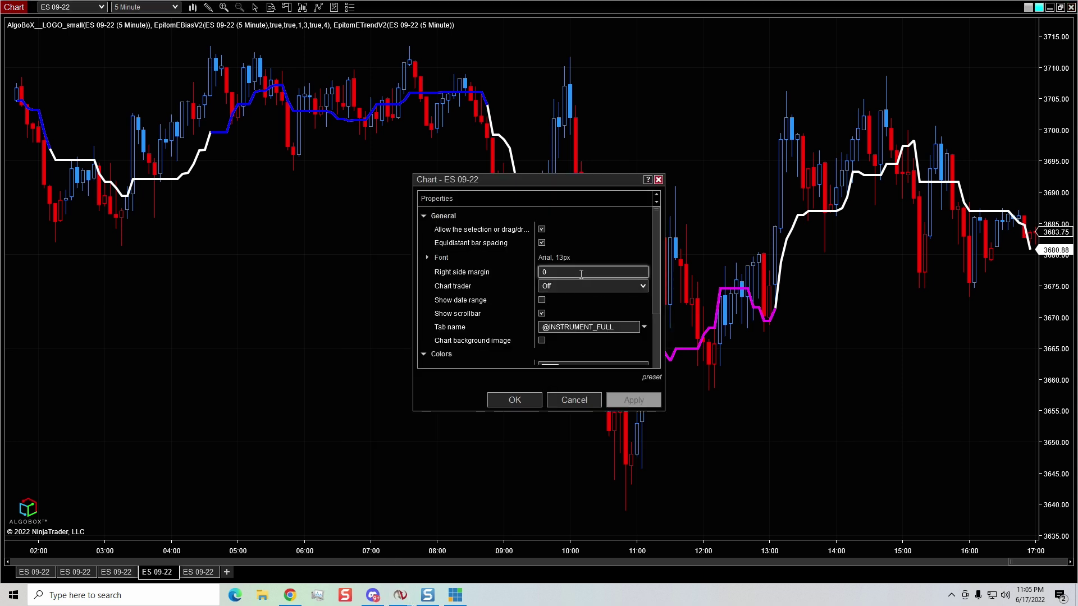
pyautogui.write('50')
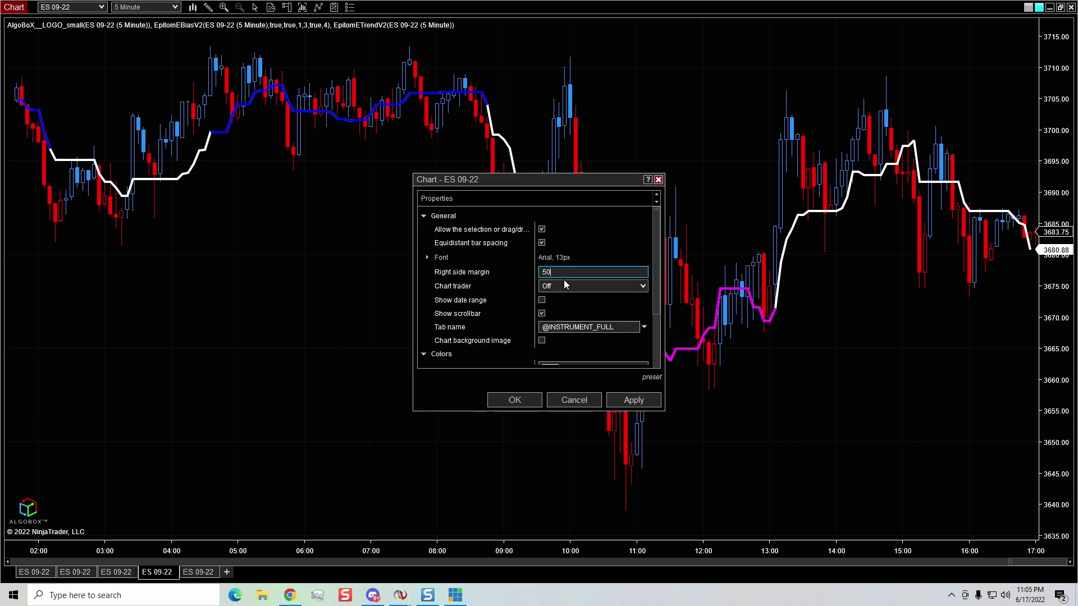
pyautogui.click(515, 400)
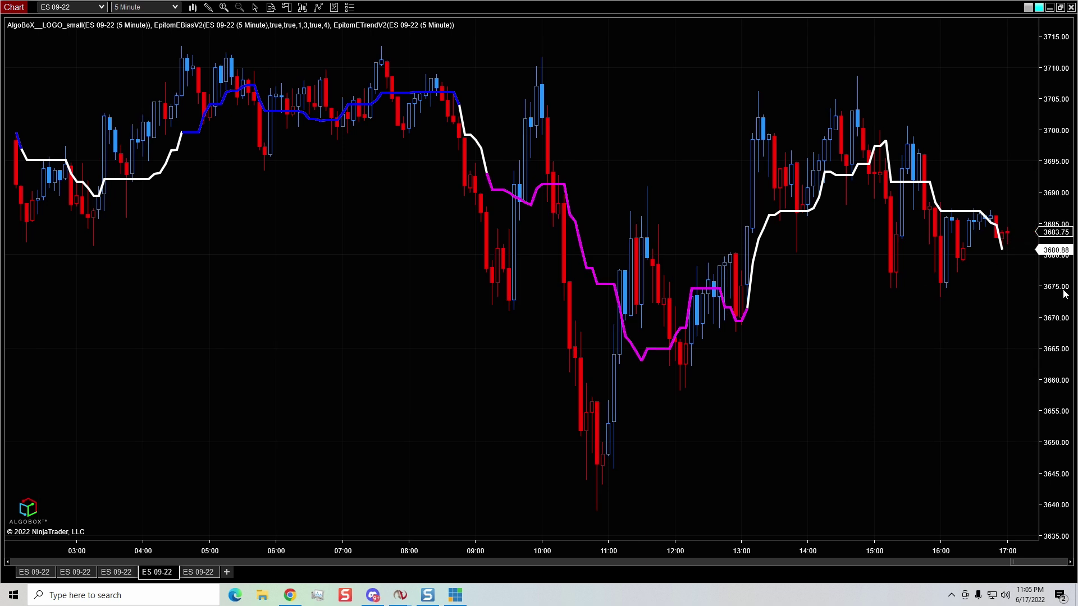
# - Drag the right price axis to compress the scale to about 3625–3725, then restore automatic fit
pyautogui.scroll(-3, 952, 390)
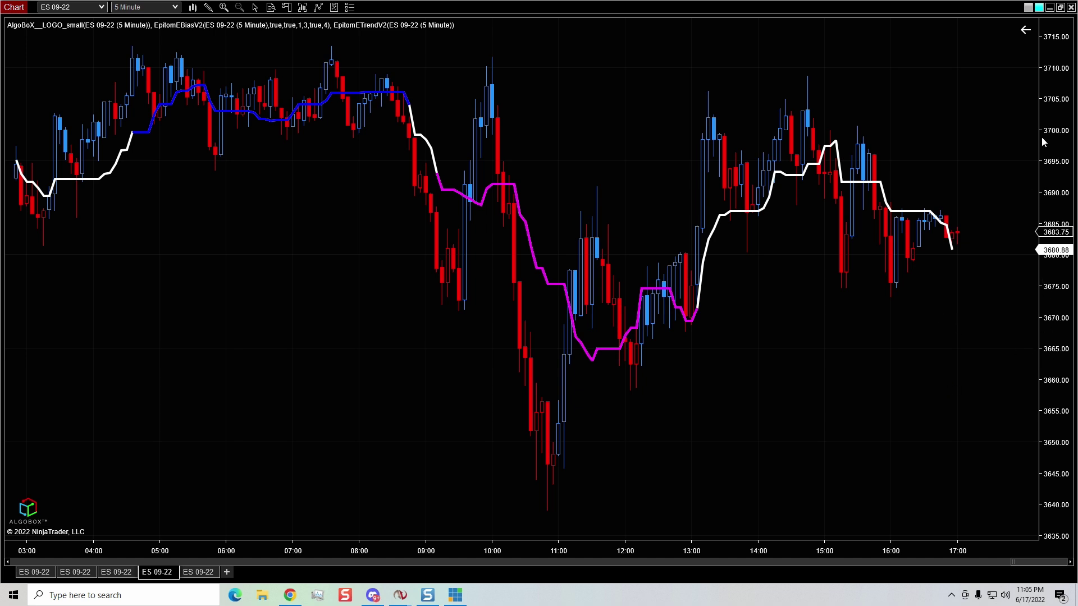
pyautogui.moveTo(1060, 147); pyautogui.dragTo(1064, 266)
pyautogui.moveTo(1056, 100); pyautogui.dragTo(1047, 156)
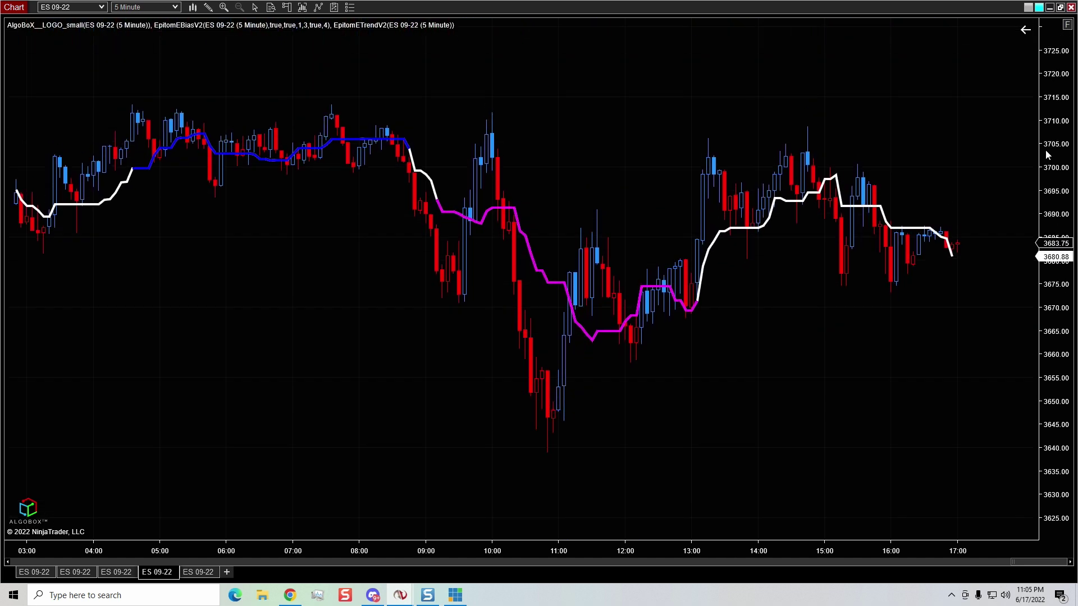
pyautogui.click(1067, 26)
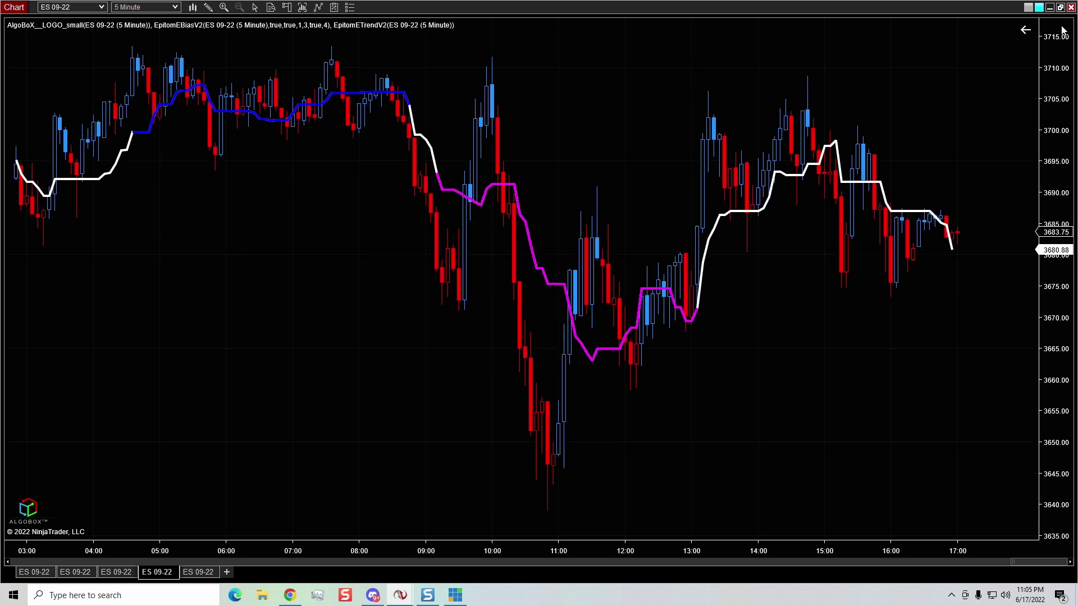
# - Set the right price scale's Margin lower and Margin upper to 0 percent
pyautogui.rightClick(1048, 114)
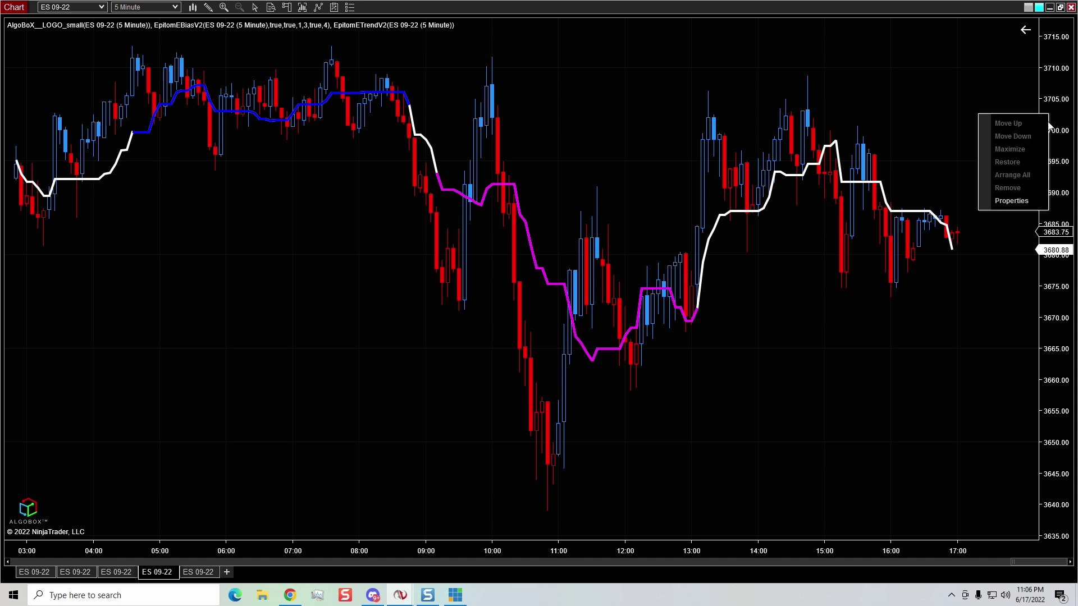
pyautogui.click(1010, 201)
pyautogui.click(555, 288)
pyautogui.write('0')
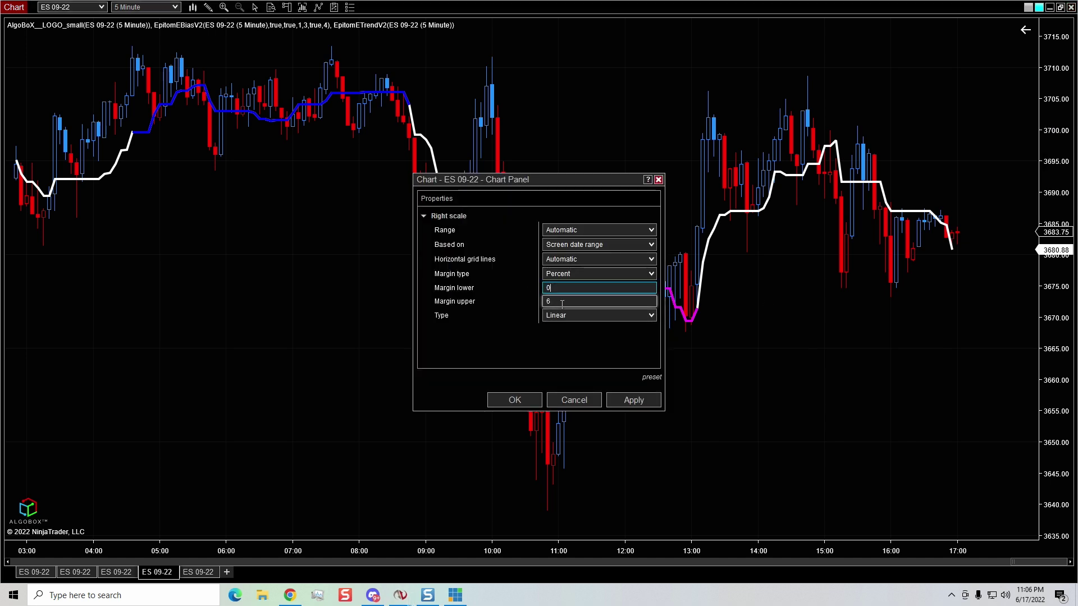
pyautogui.press('Tab')
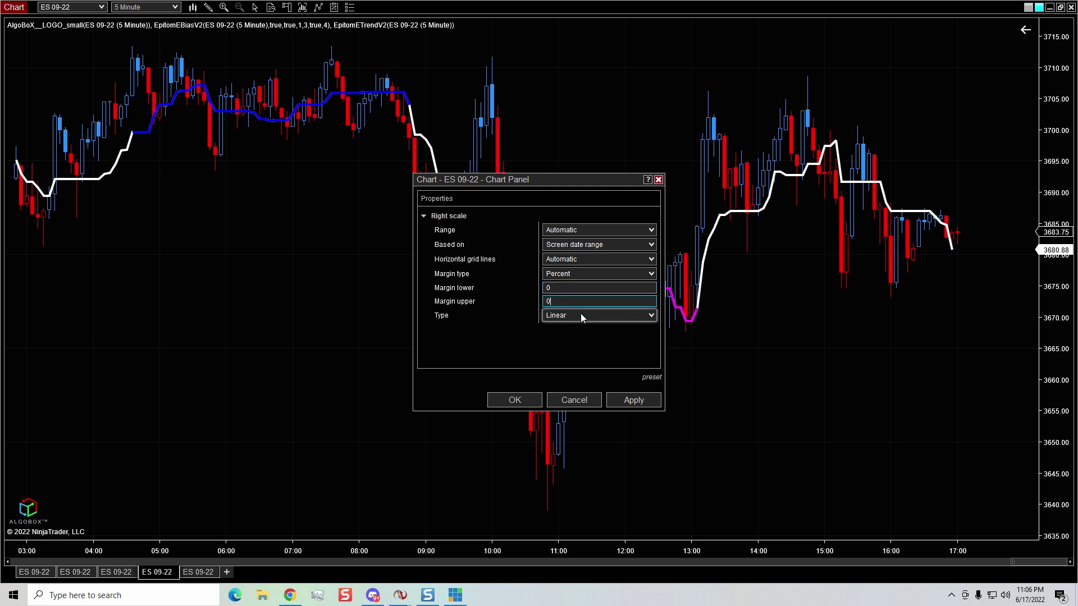
pyautogui.click(514, 400)
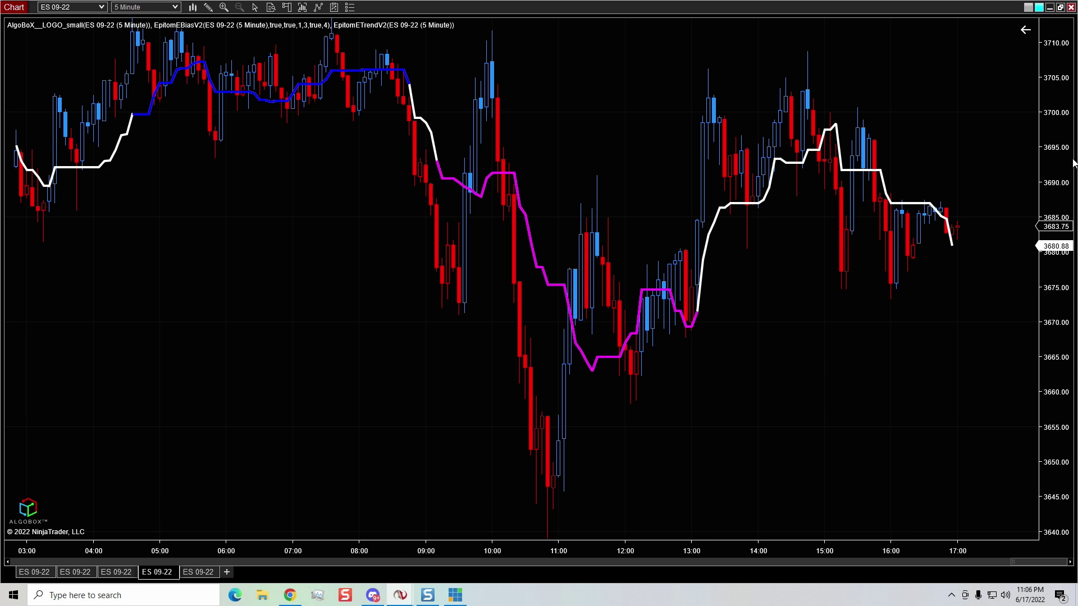
# - Change the right price scale's Margin lower and Margin upper to 6 percent, applying the change
pyautogui.rightClick(1065, 131)
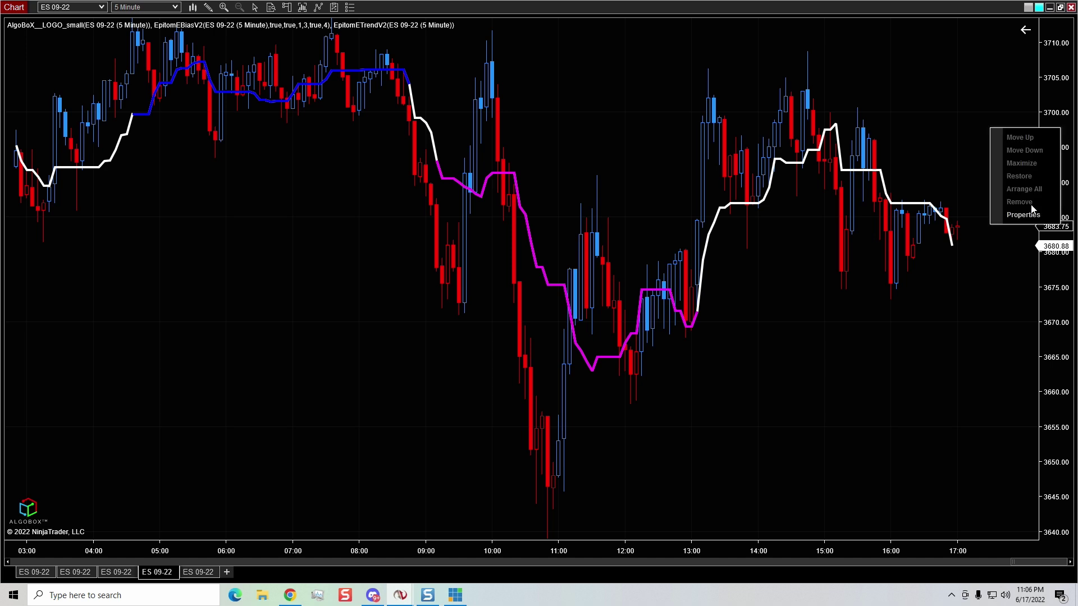
pyautogui.click(1023, 215)
pyautogui.click(560, 291)
pyautogui.write('6')
pyautogui.press('Tab')
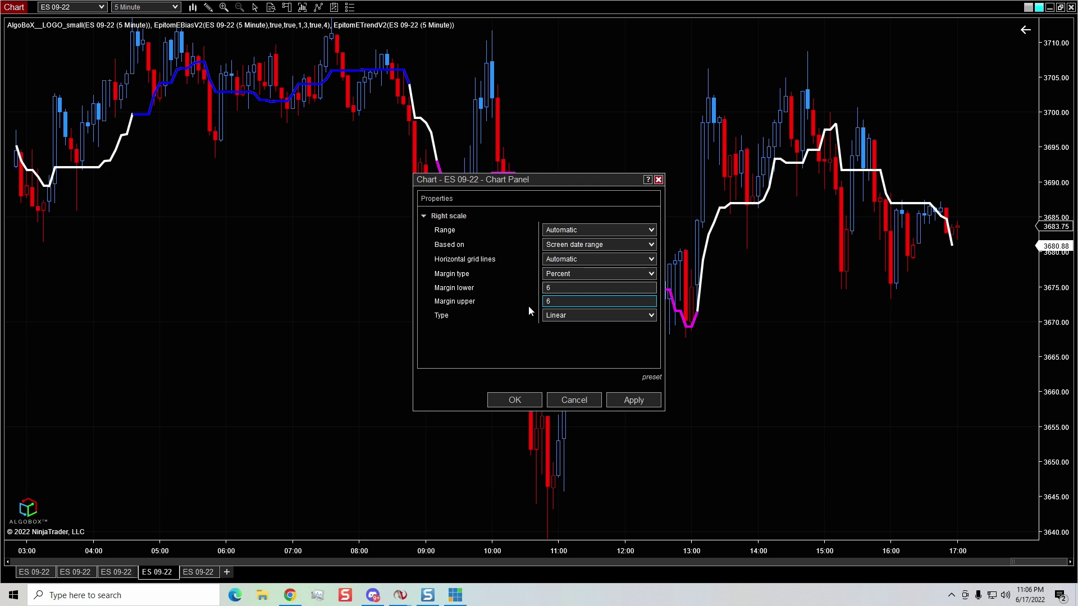
pyautogui.click(638, 401)
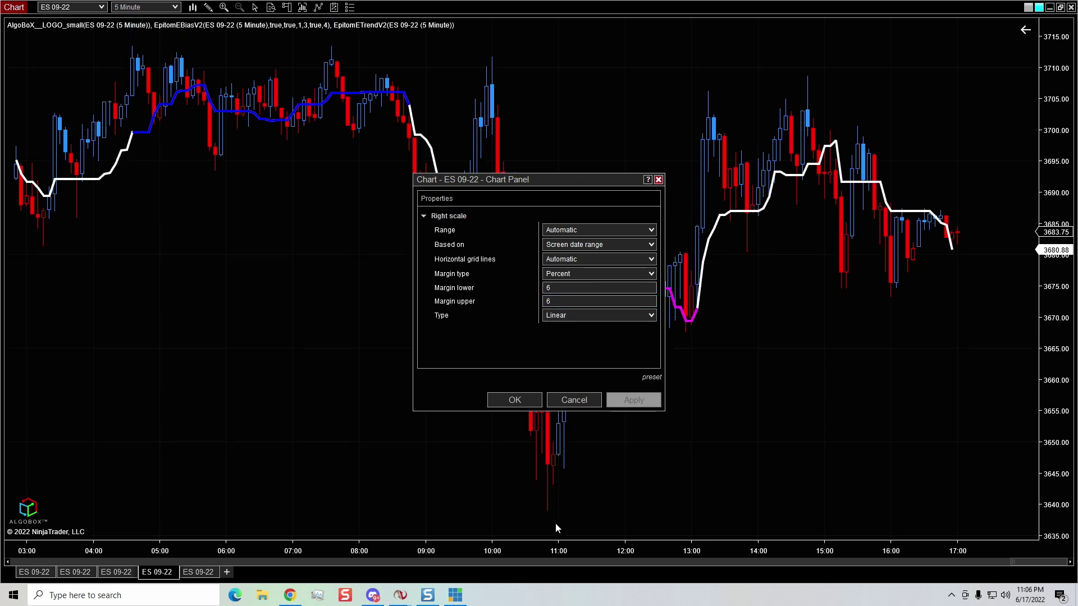
pyautogui.click(514, 400)
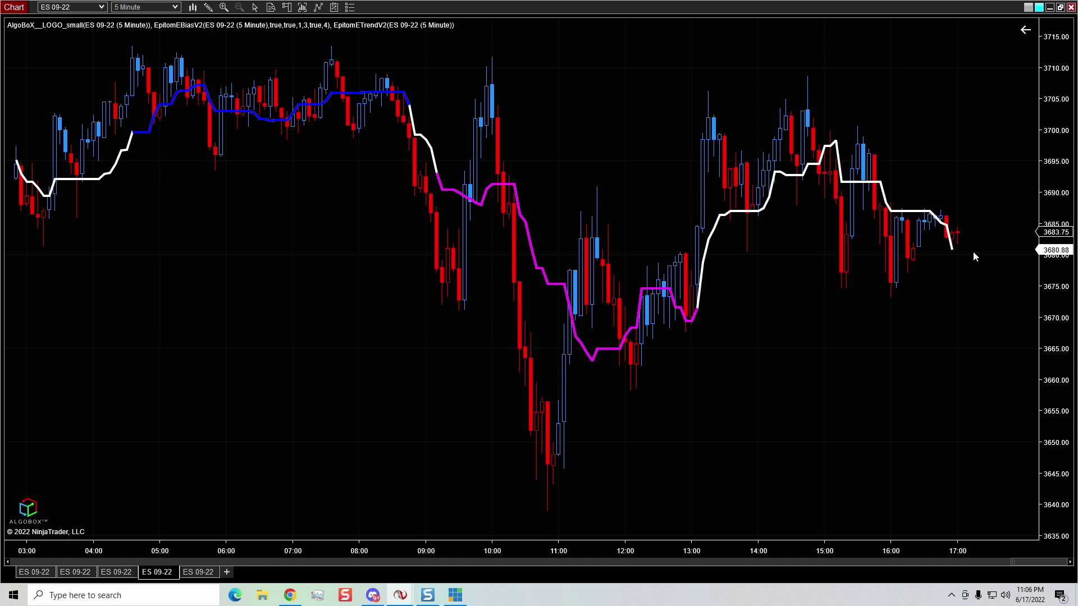
pyautogui.moveTo(1069, 90); pyautogui.dragTo(1065, 196)
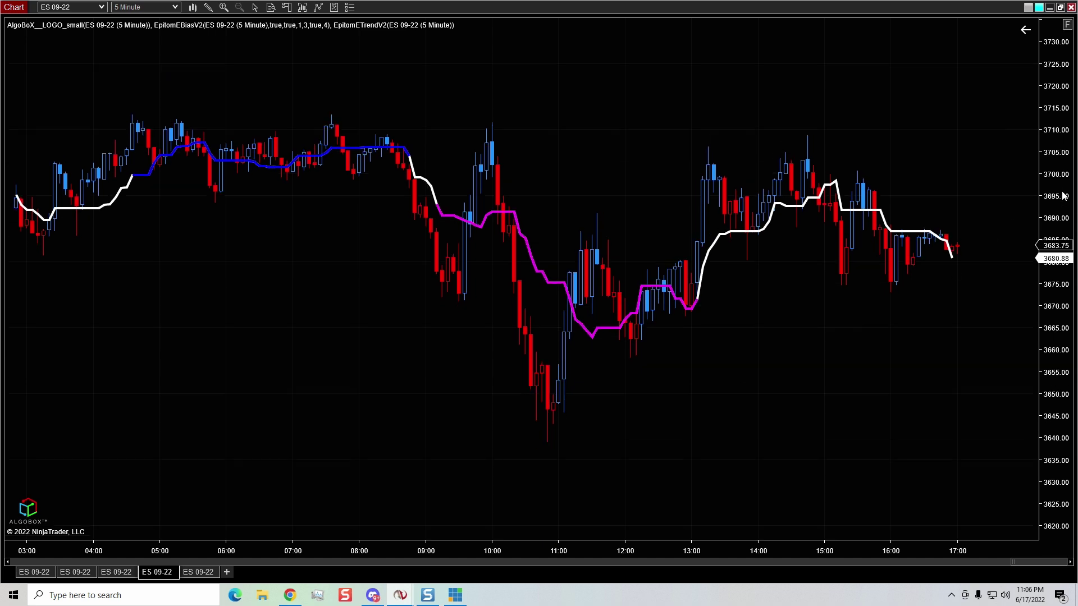
pyautogui.click(1068, 26)
pyautogui.moveTo(1055, 78); pyautogui.dragTo(1052, 187)
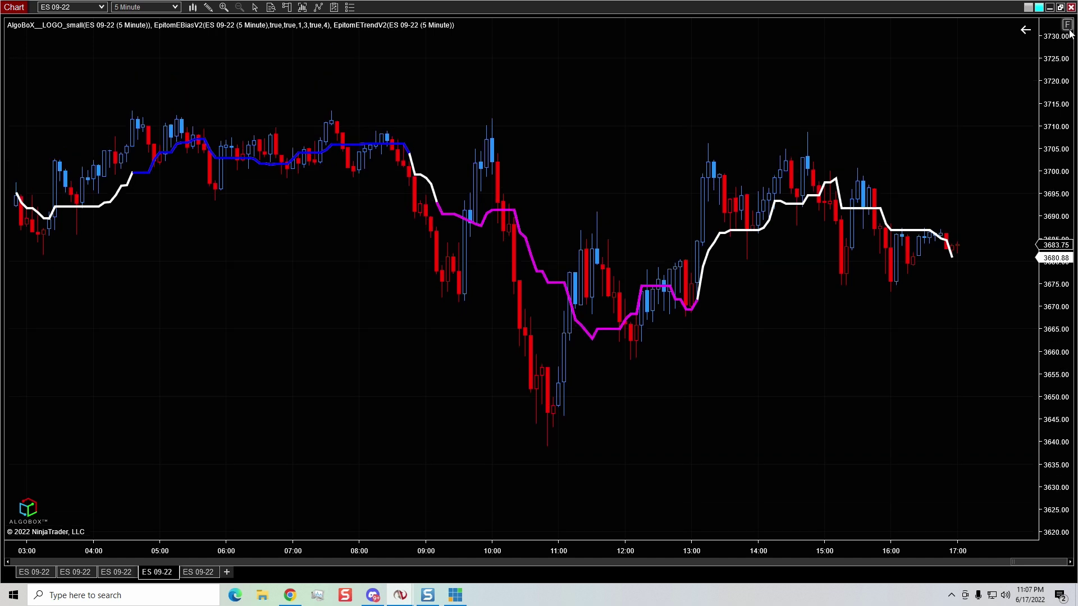
pyautogui.rightClick(1059, 126)
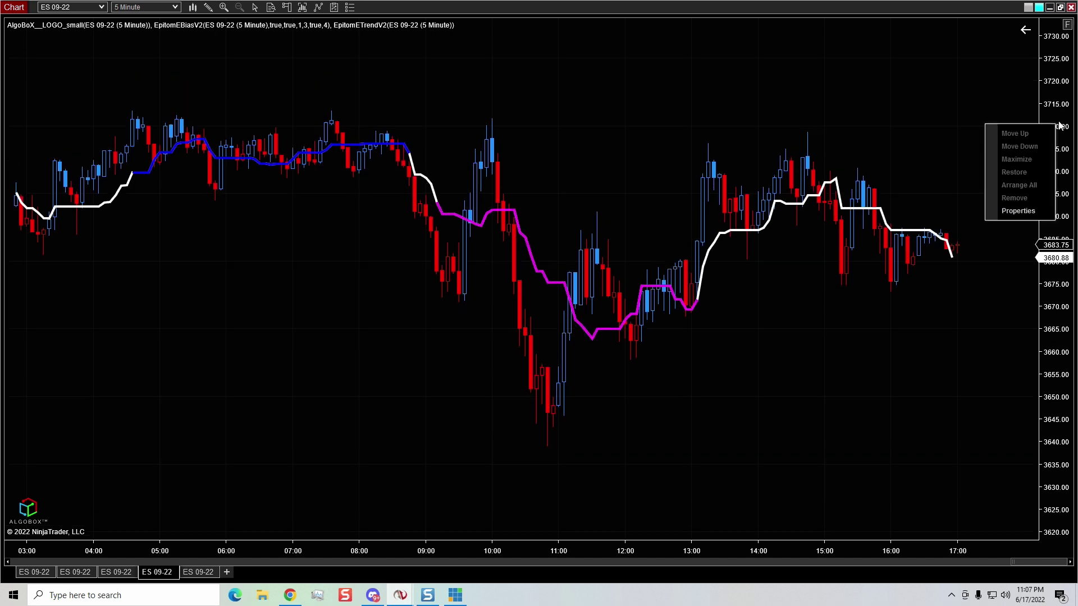
pyautogui.click(1027, 211)
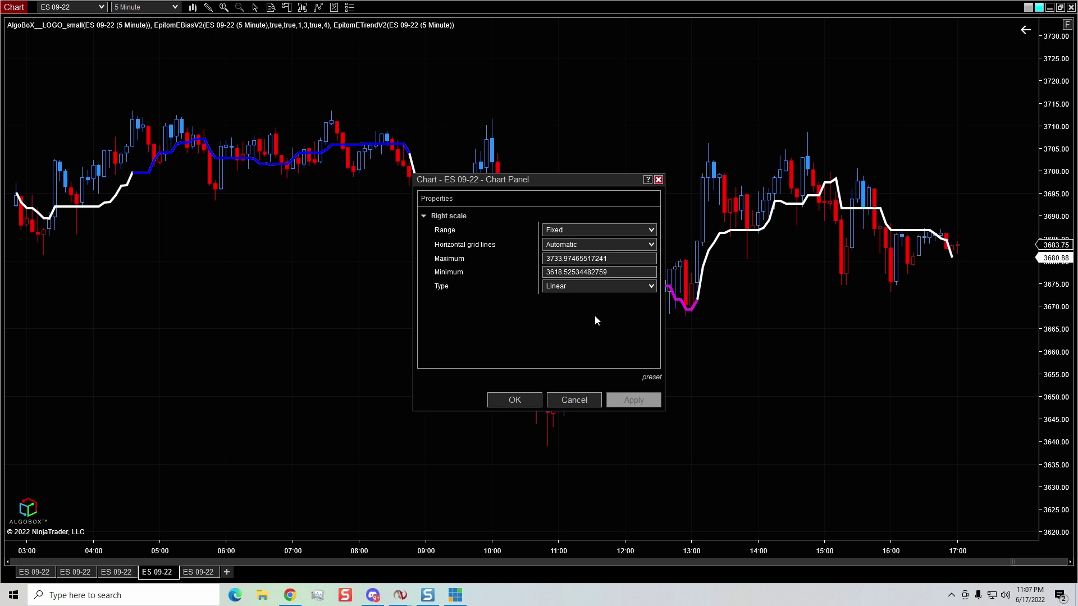
pyautogui.click(573, 400)
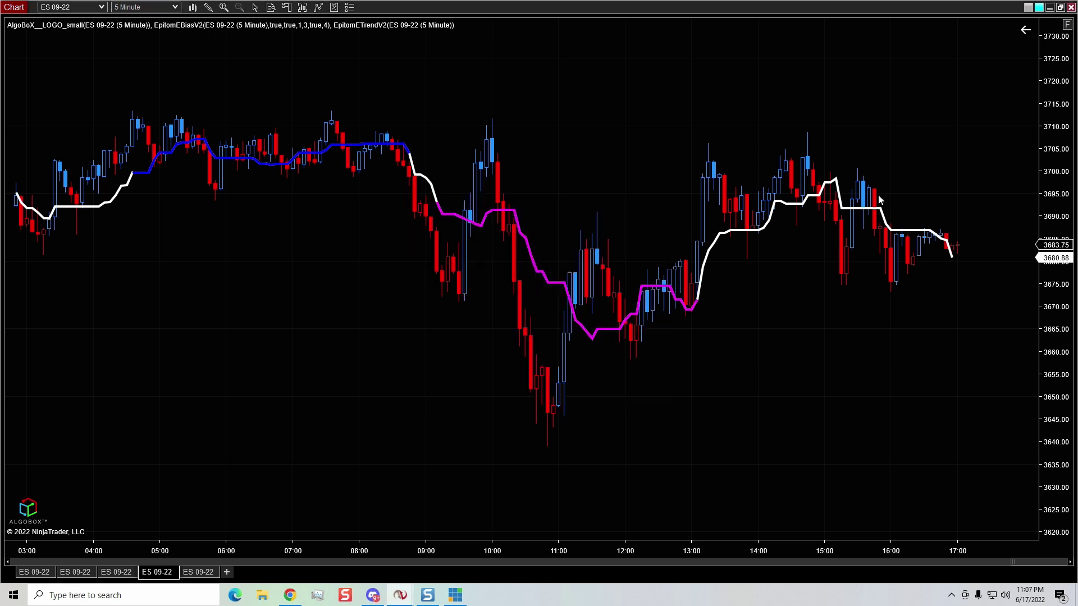